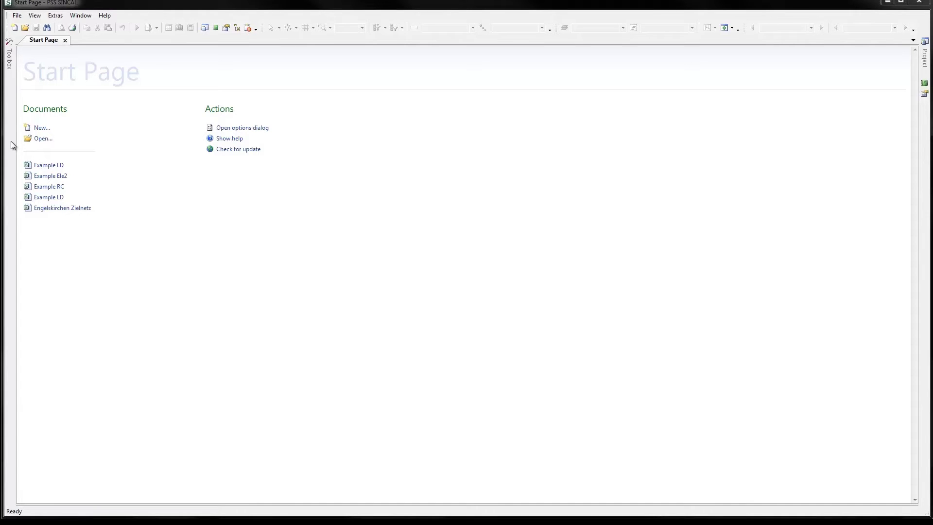
# - Open the Example LD load development network diagram
pyautogui.click(50, 167)
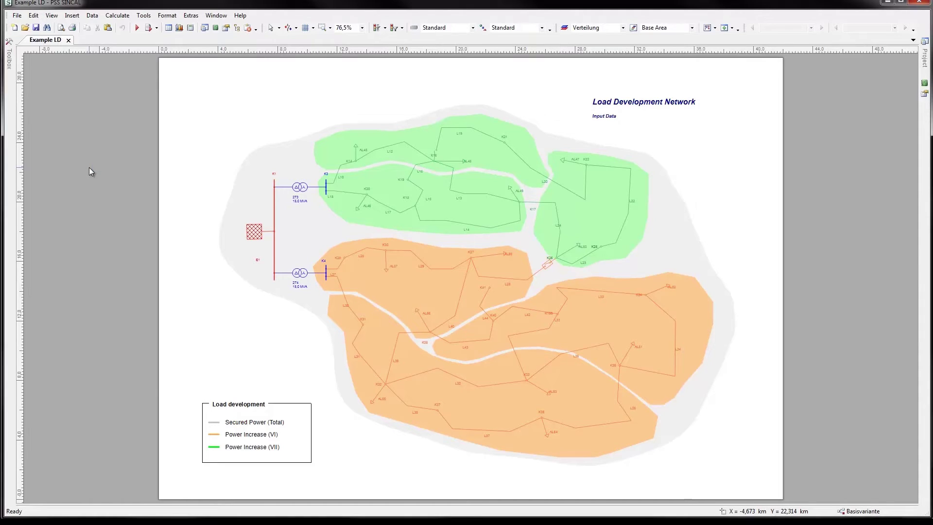
pyautogui.click(117, 16)
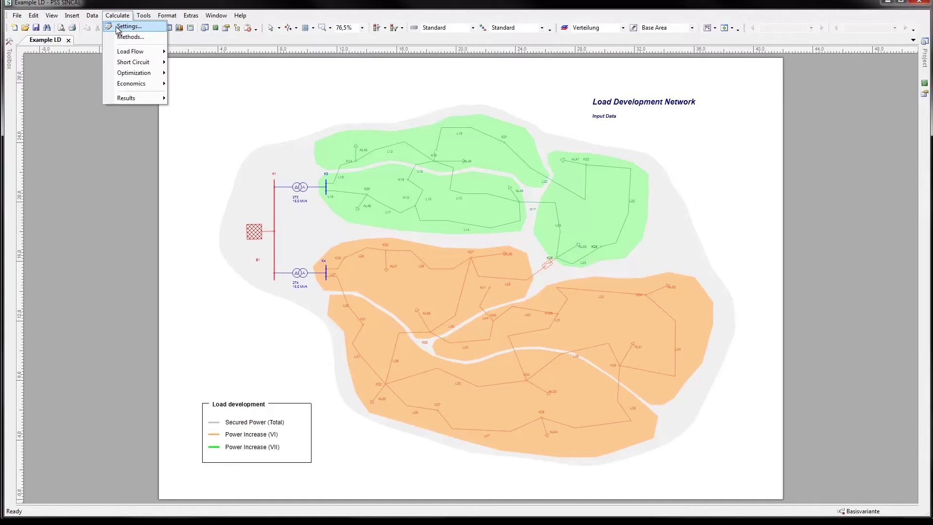
pyautogui.click(117, 29)
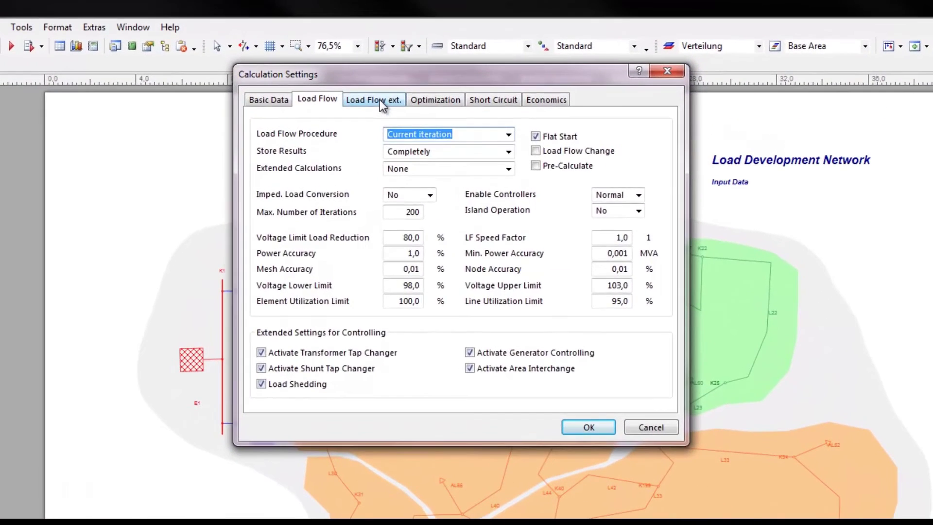
pyautogui.click(379, 100)
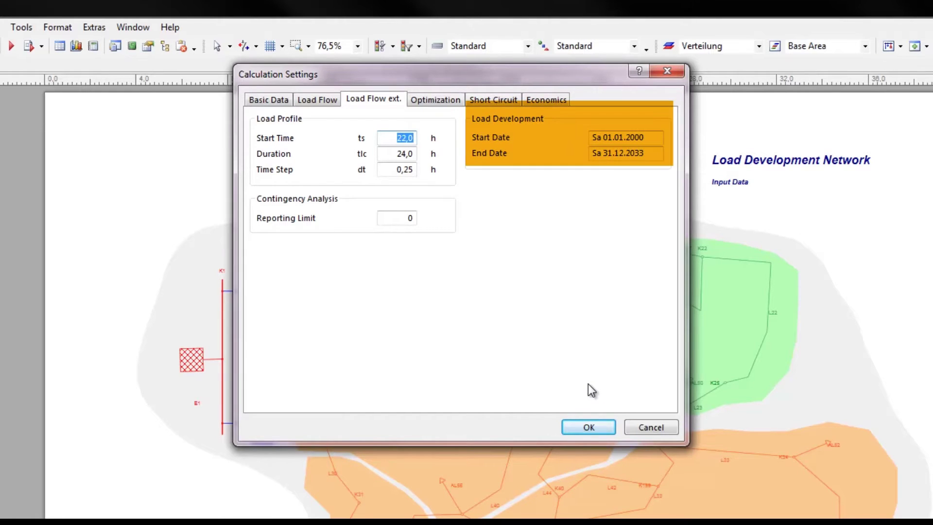
pyautogui.click(592, 430)
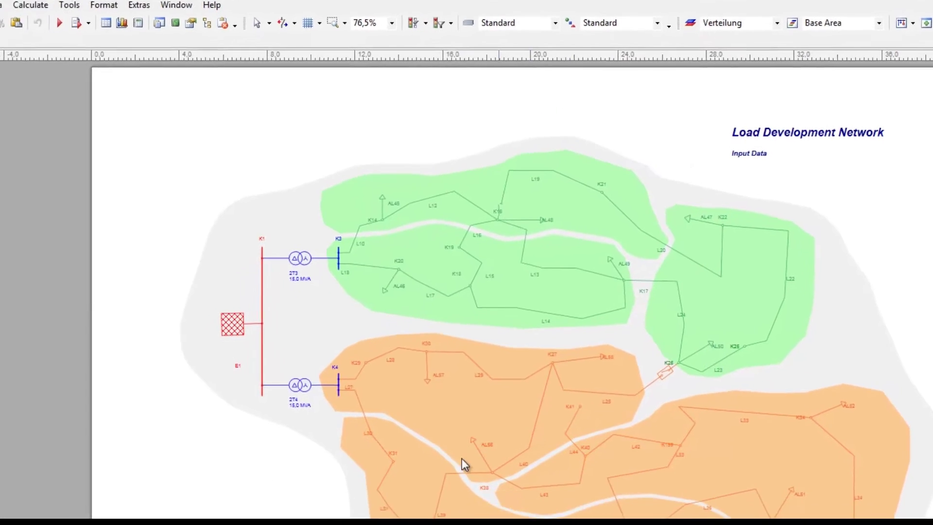
pyautogui.doubleClick(508, 399)
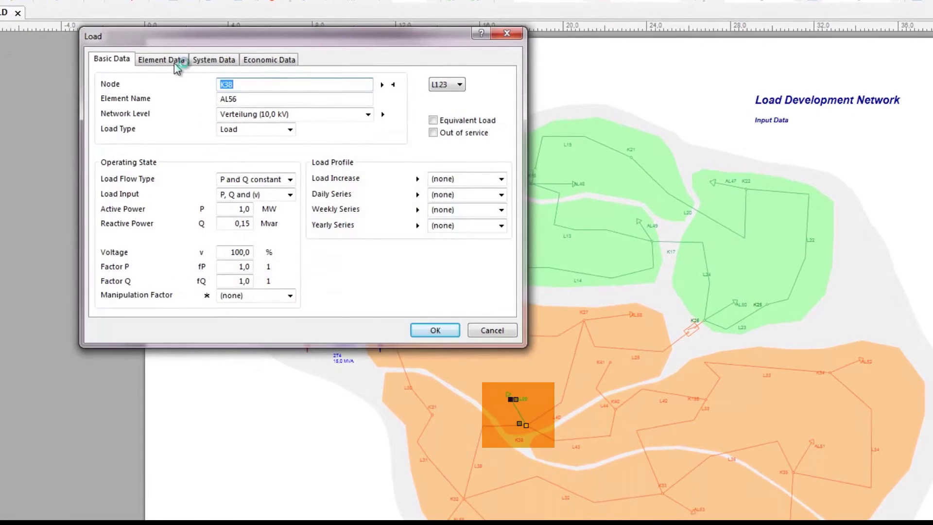
pyautogui.click(175, 63)
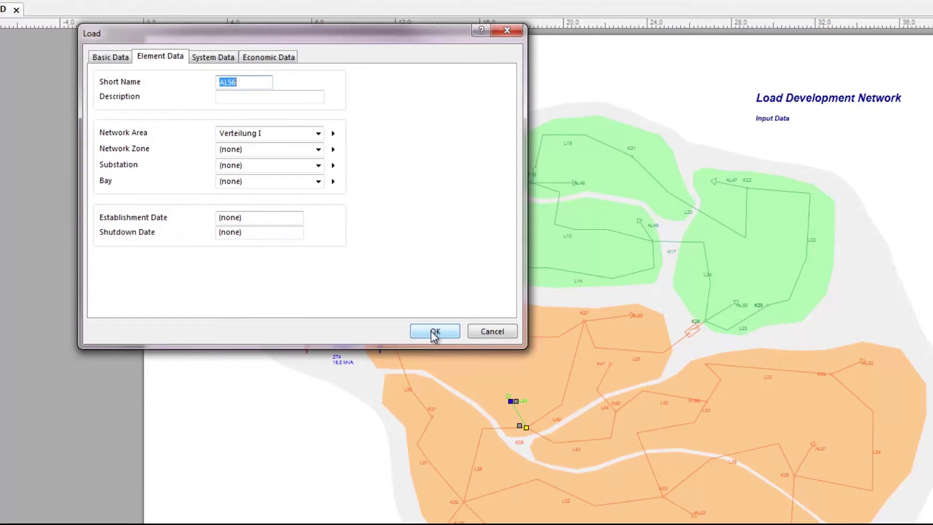
pyautogui.click(431, 332)
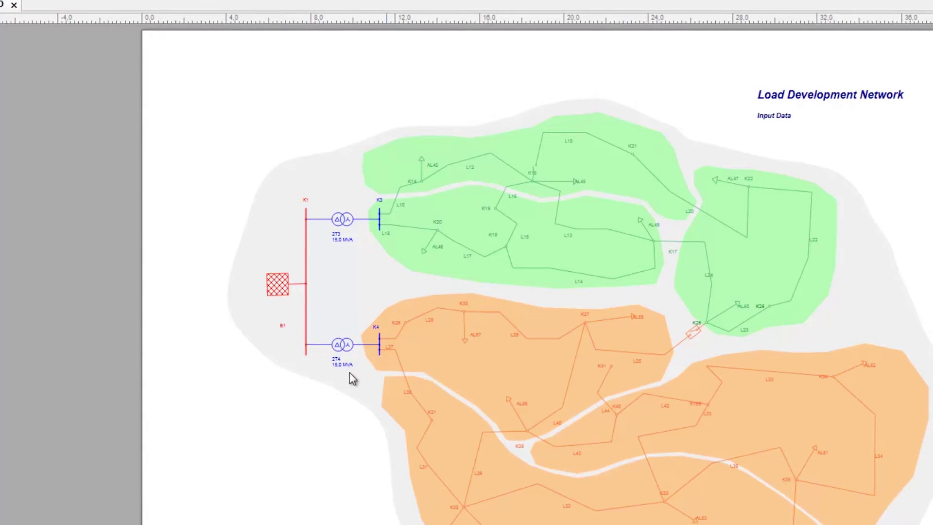
# - Localize group V II - A from the Network Browser to zoom onto its elements
pyautogui.click(18, 0)
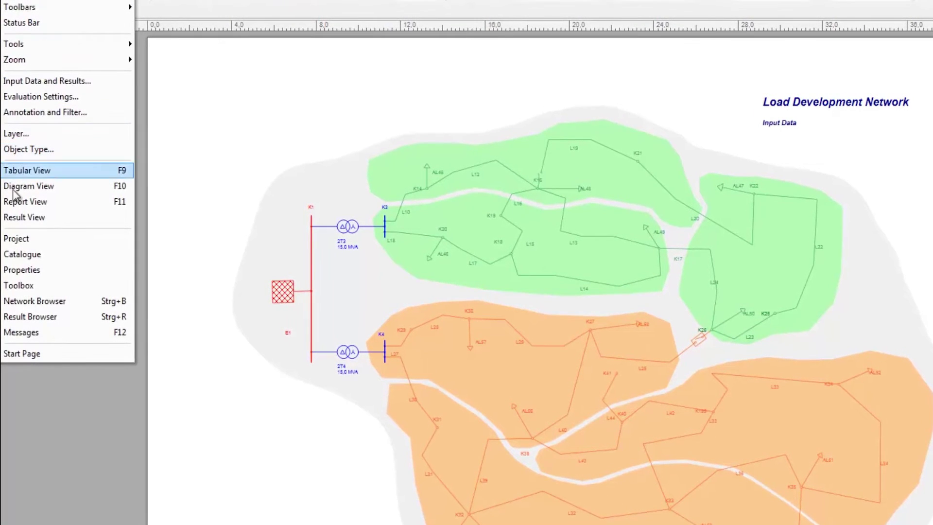
pyautogui.click(29, 302)
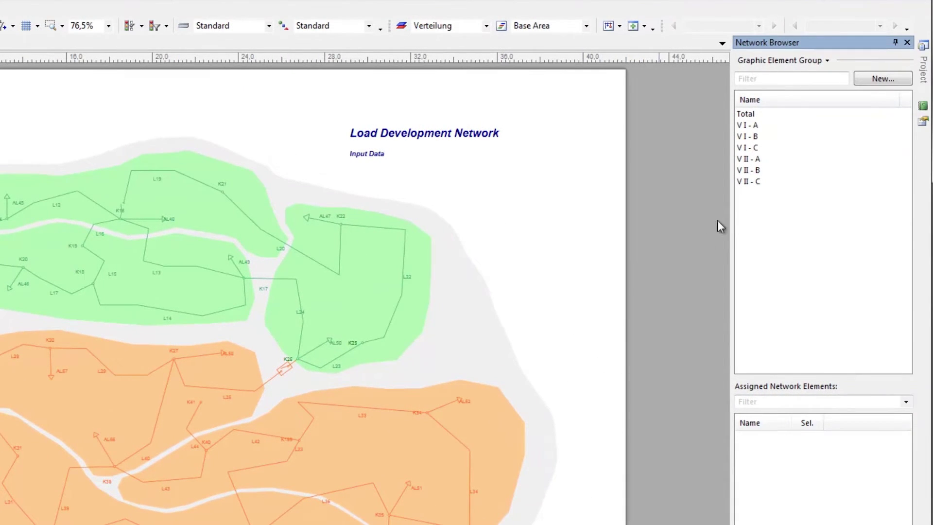
pyautogui.click(757, 159)
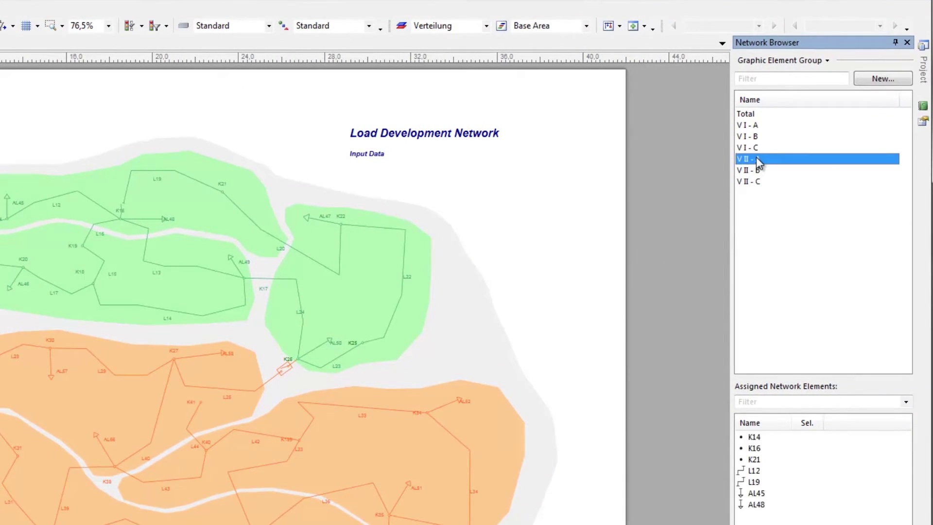
pyautogui.rightClick(787, 159)
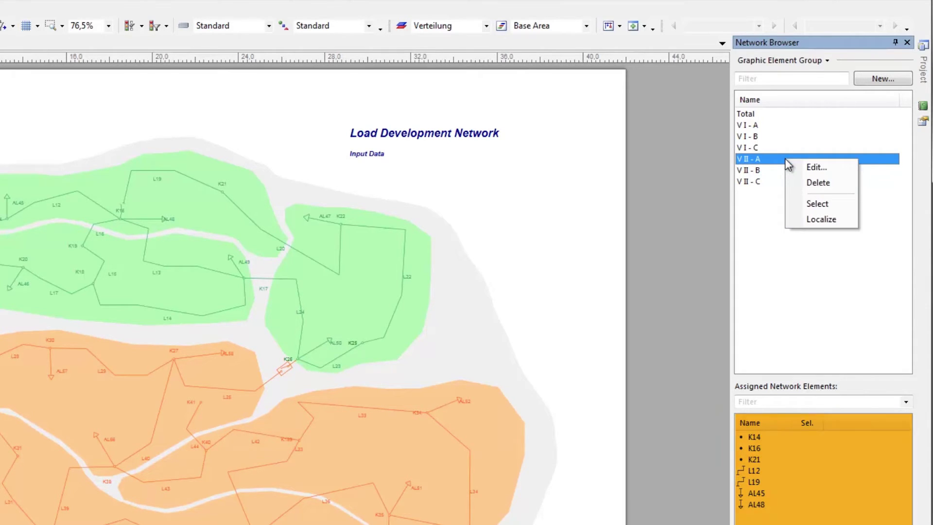
pyautogui.click(806, 220)
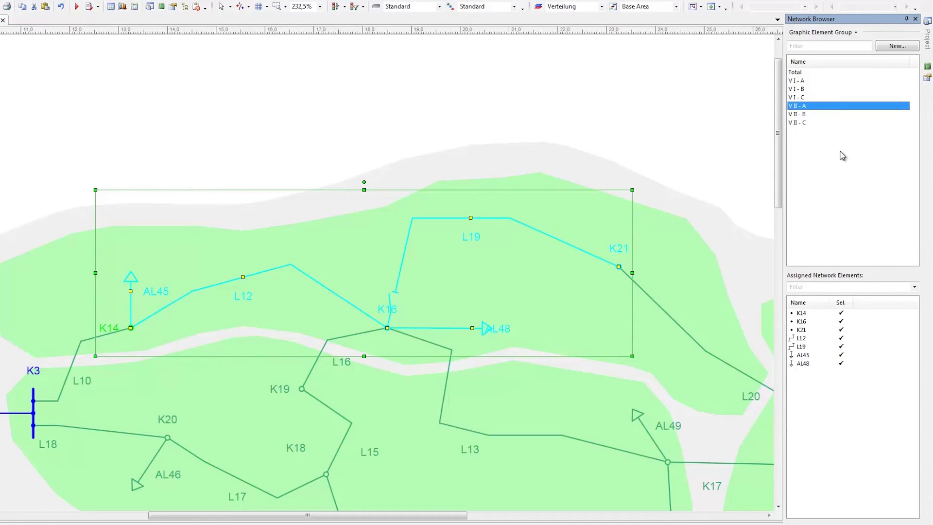
pyautogui.click(80, 277)
# - In Load Development, keep polygon V I - A and Normal increase, then view the Normal table
pyautogui.click(92, 7)
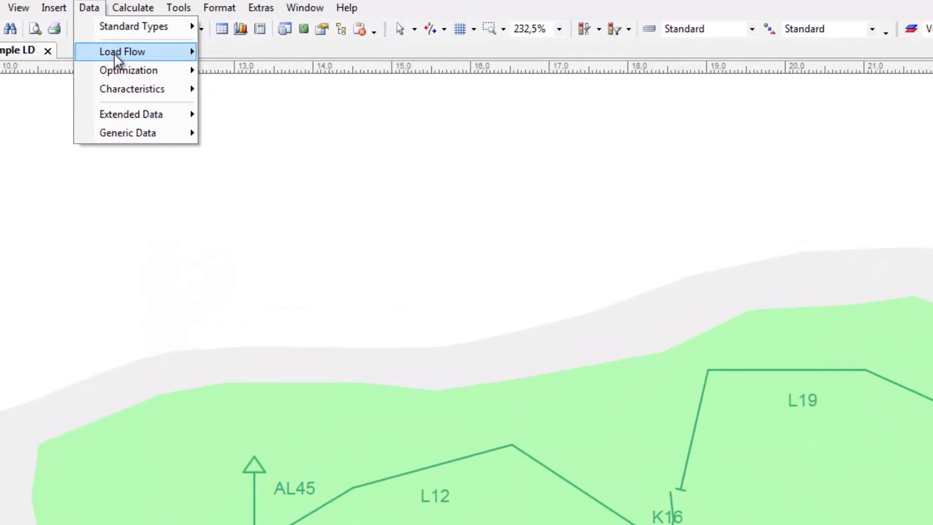
pyautogui.moveTo(122, 52)
pyautogui.click(242, 47)
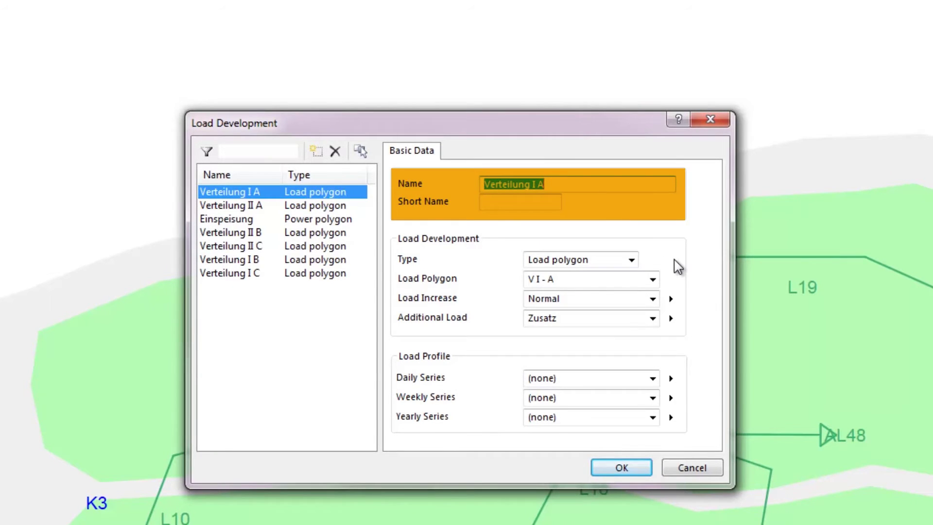
pyautogui.click(653, 280)
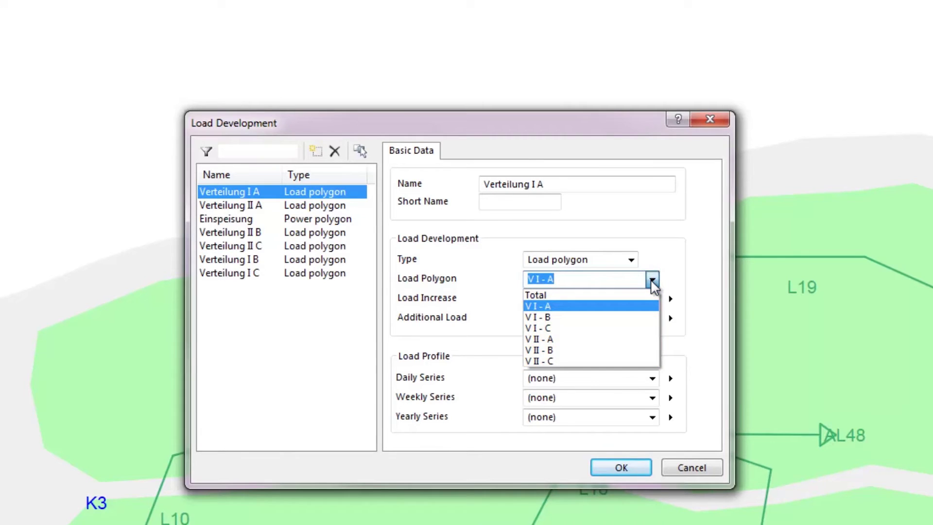
pyautogui.click(653, 280)
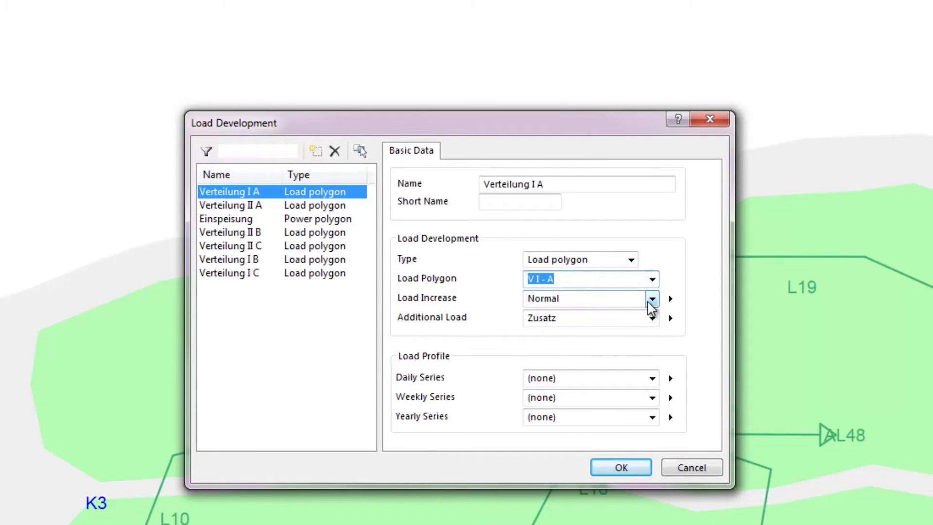
pyautogui.click(651, 300)
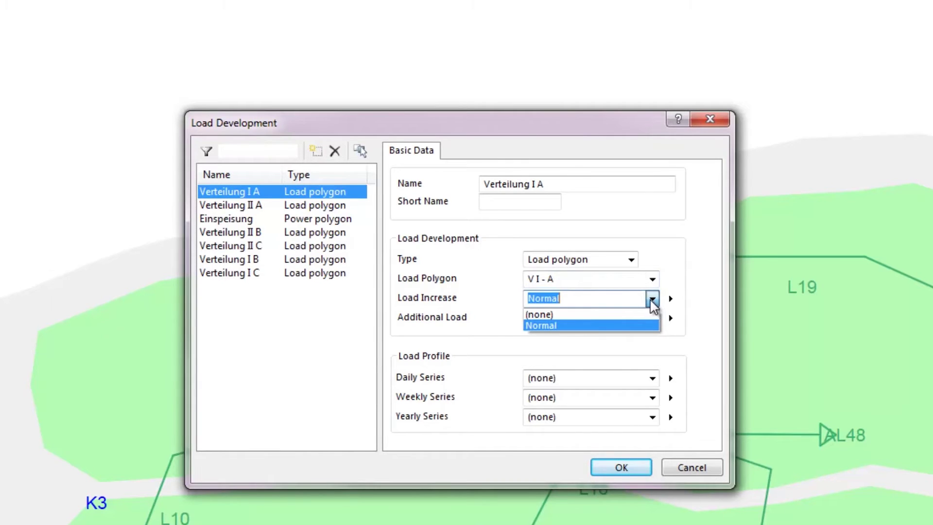
pyautogui.click(652, 305)
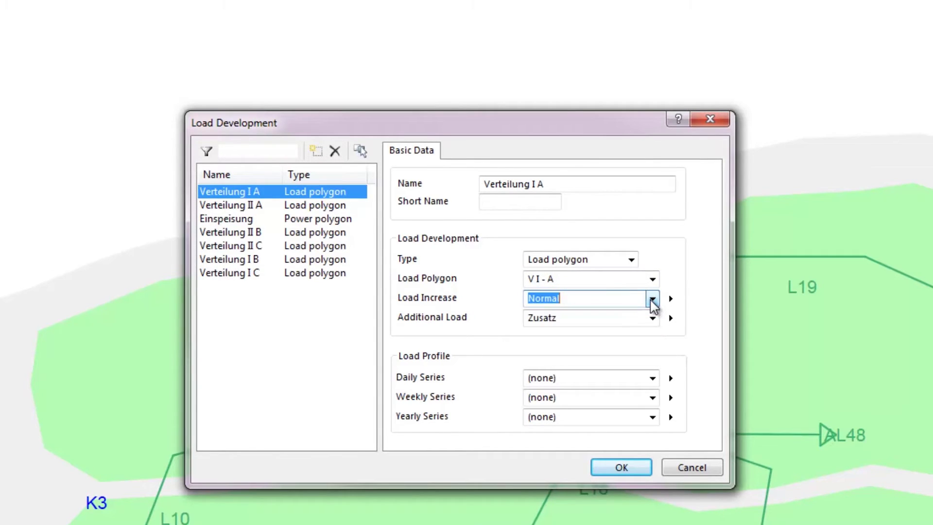
pyautogui.click(669, 298)
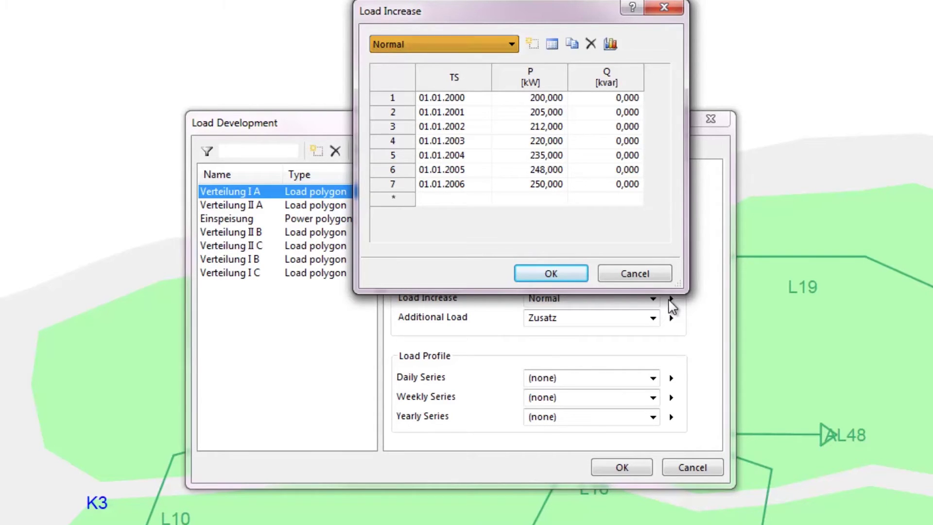
pyautogui.click(533, 44)
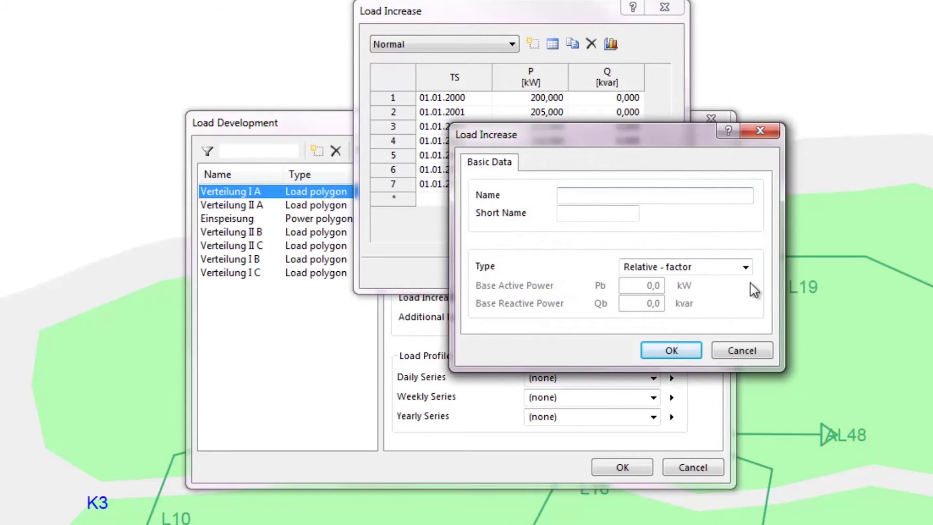
pyautogui.click(746, 267)
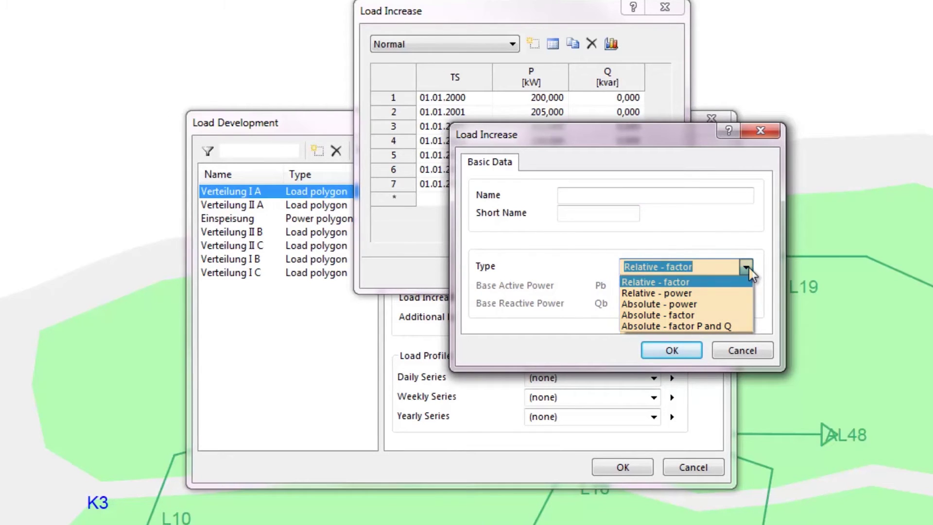
pyautogui.click(763, 295)
pyautogui.click(748, 352)
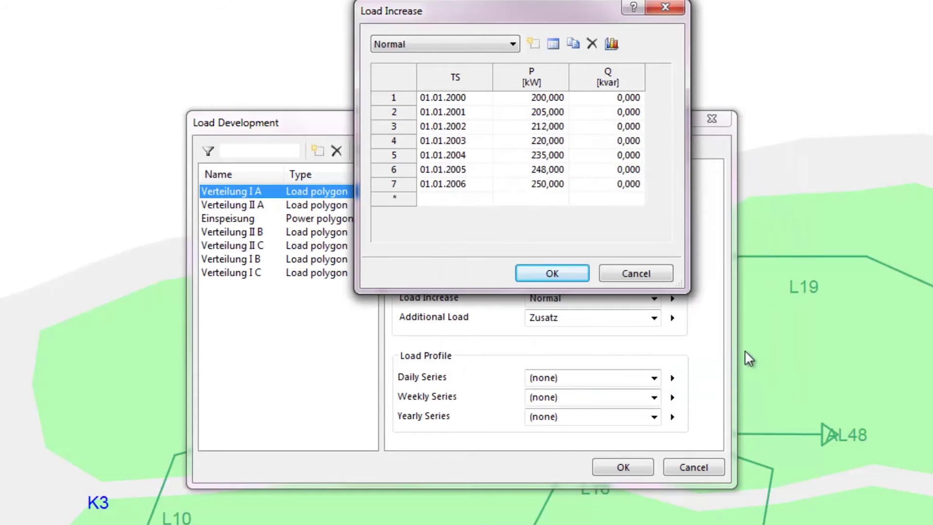
# - Close the Load Increase table and Load Development dialog without changes
pyautogui.click(656, 276)
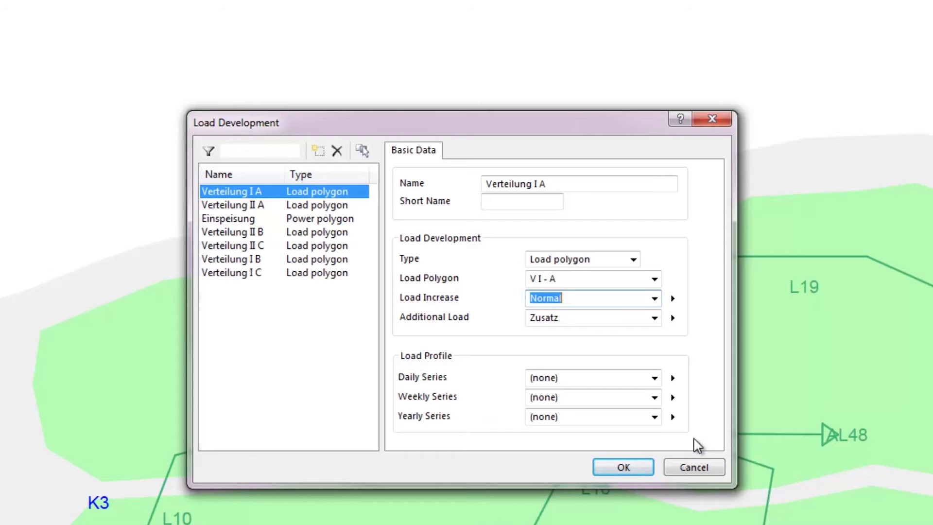
pyautogui.click(633, 261)
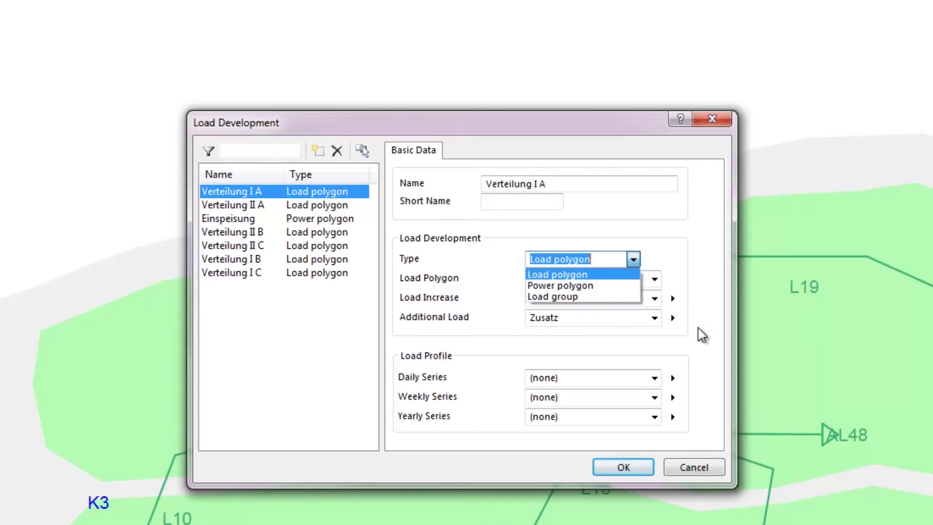
pyautogui.click(685, 466)
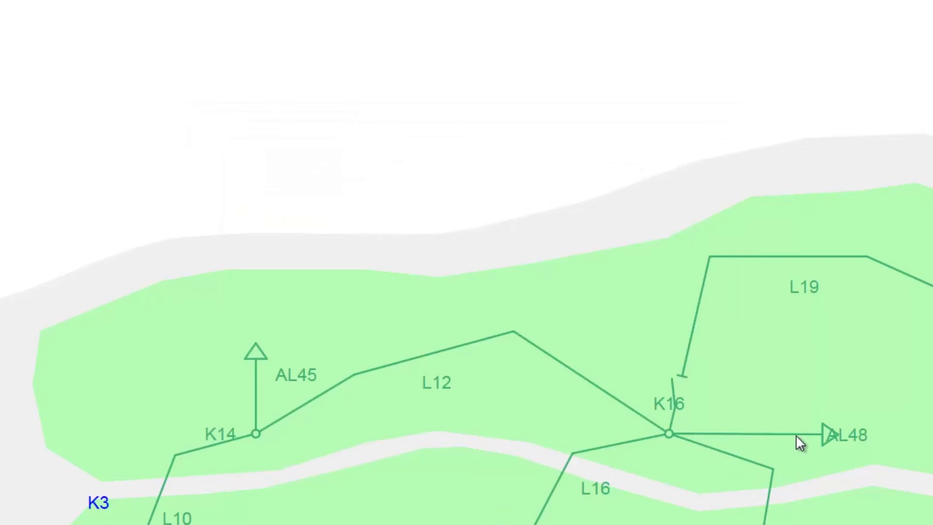
# - Set load AL48's Load Increase to Normal in its Basic Data
pyautogui.doubleClick(797, 437)
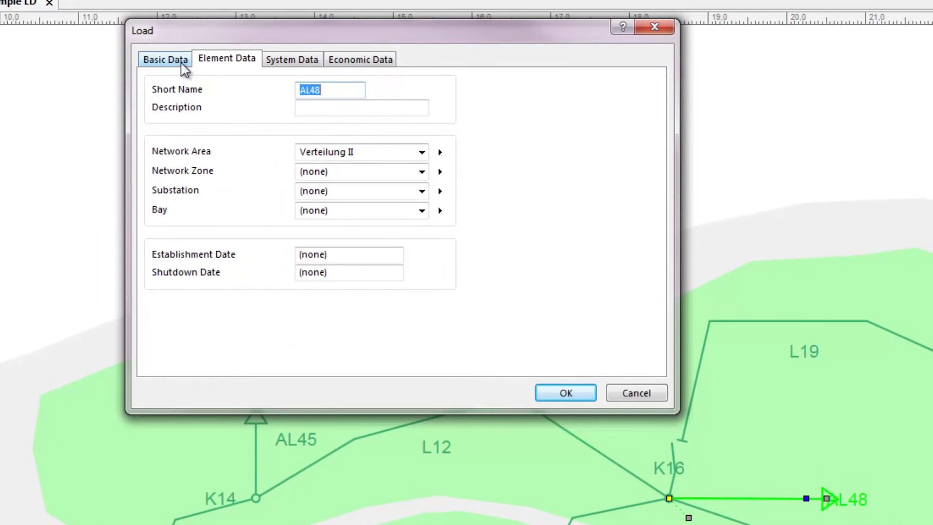
pyautogui.click(180, 63)
pyautogui.click(648, 206)
pyautogui.click(617, 233)
pyautogui.click(578, 390)
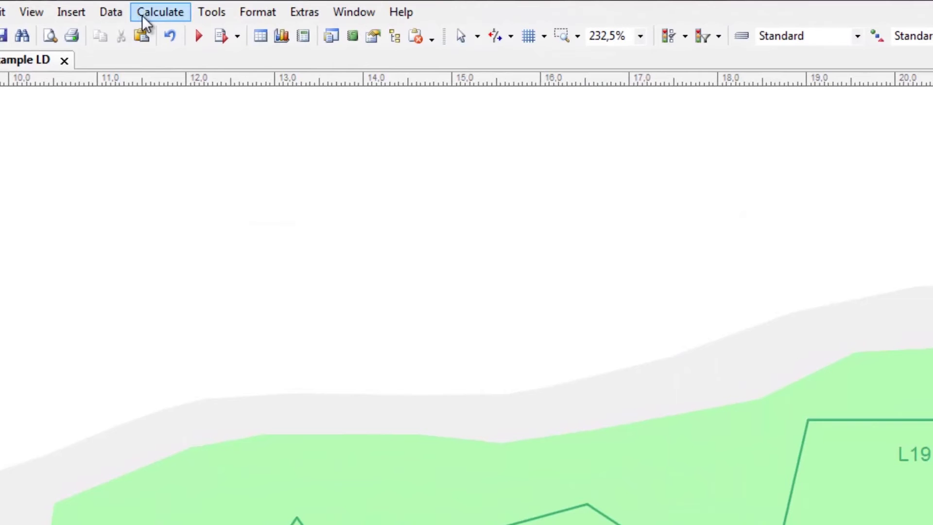
# - Run the Load Development load flow calculation
pyautogui.click(142, 15)
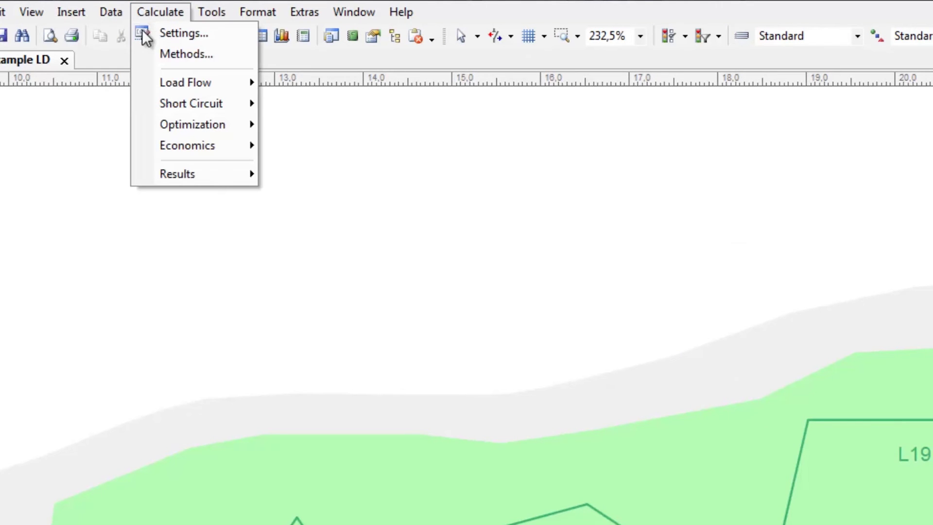
pyautogui.moveTo(185, 82)
pyautogui.click(325, 131)
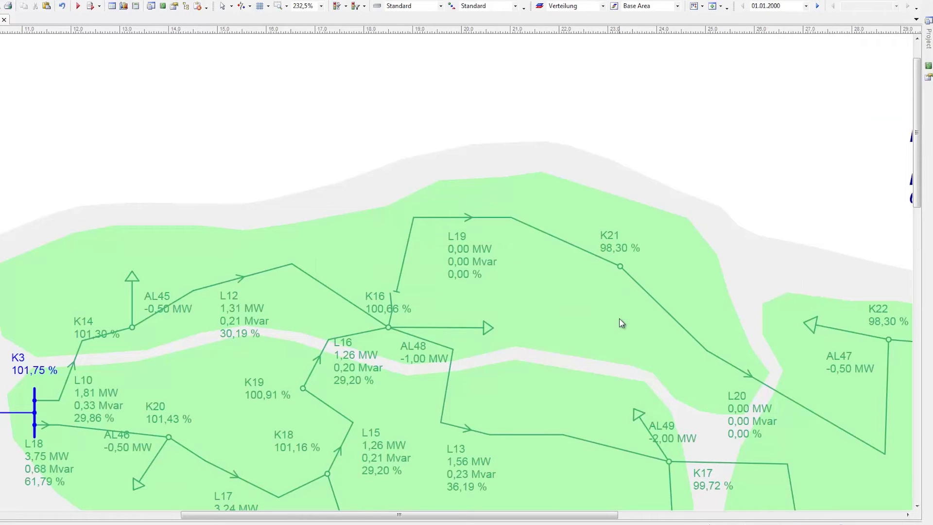
pyautogui.scroll(-5, 617, 325)
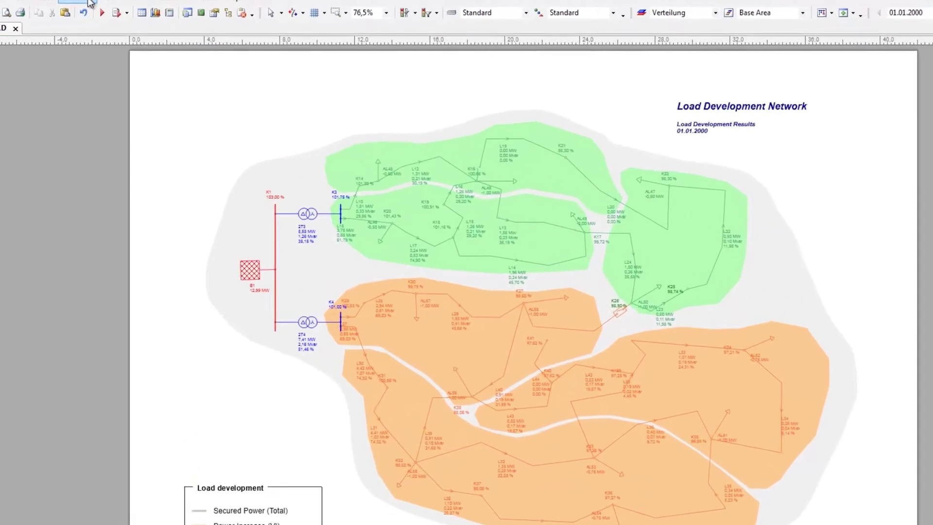
pyautogui.click(86, 2)
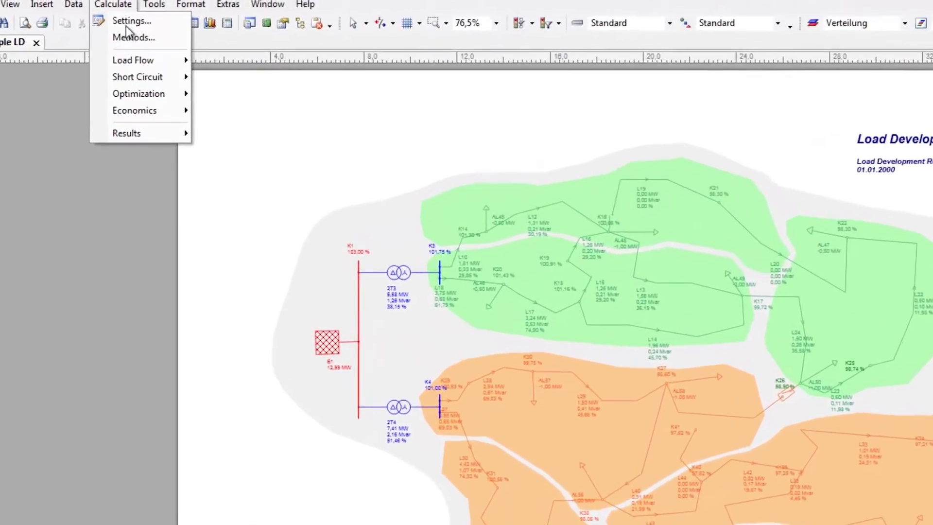
pyautogui.click(73, 12)
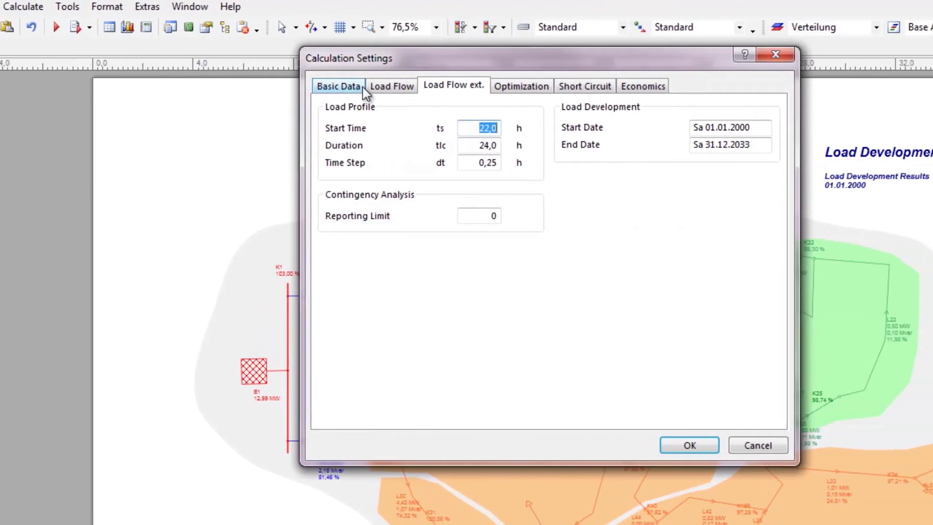
pyautogui.click(312, 89)
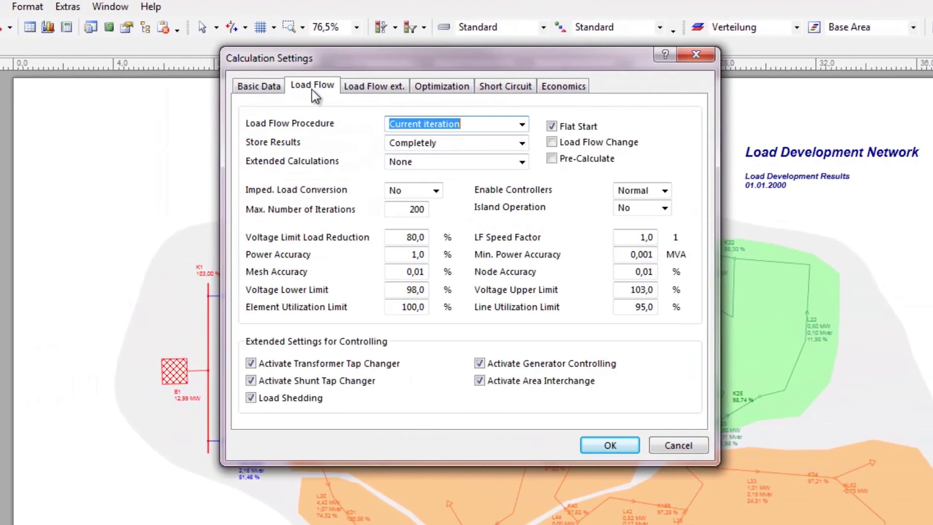
pyautogui.click(529, 145)
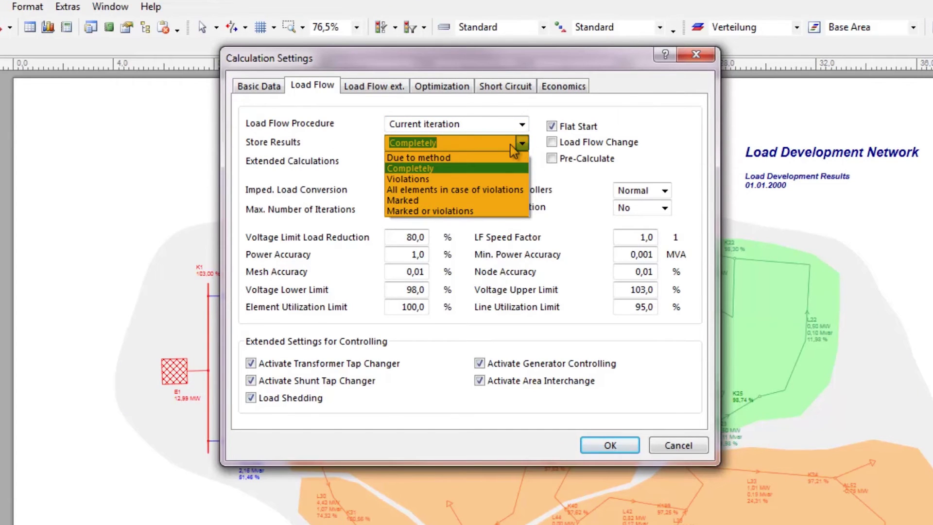
pyautogui.click(522, 144)
pyautogui.click(616, 443)
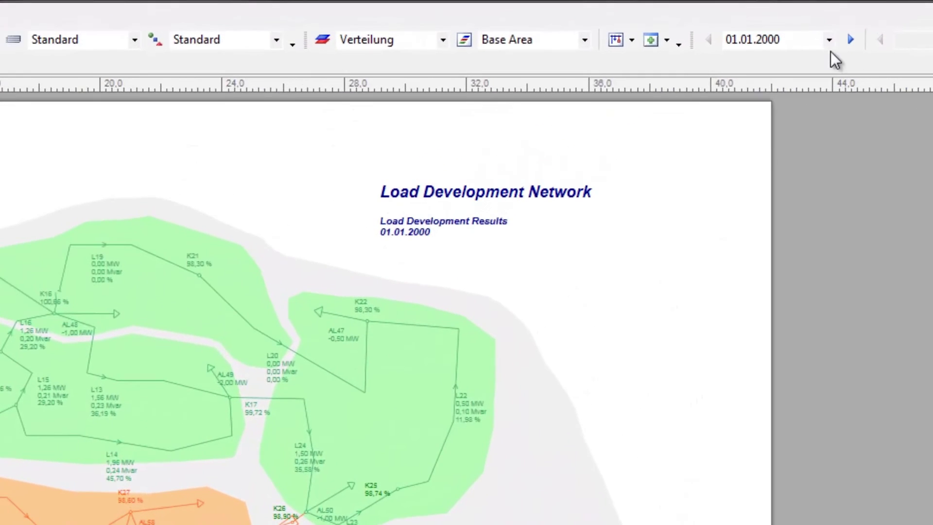
# - Show the 01.01.2001 results, then step forward through later result dates
pyautogui.click(830, 40)
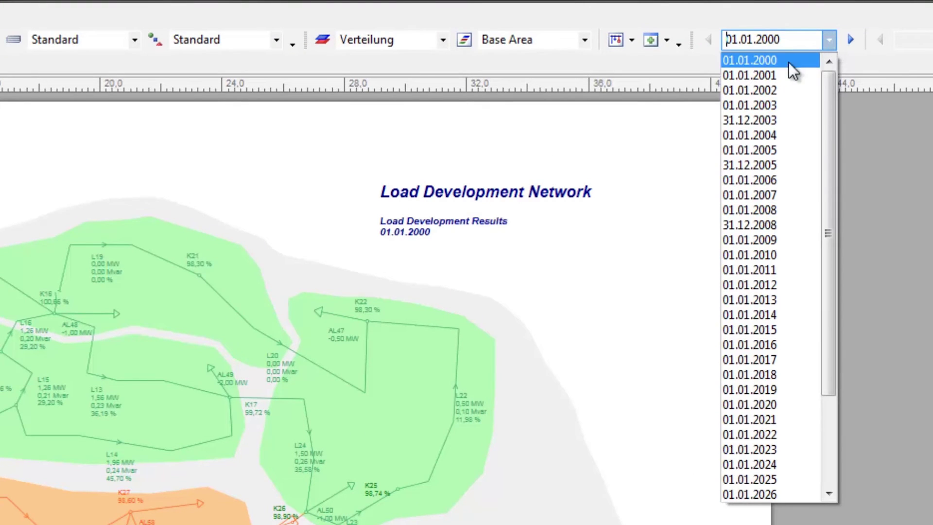
pyautogui.click(775, 74)
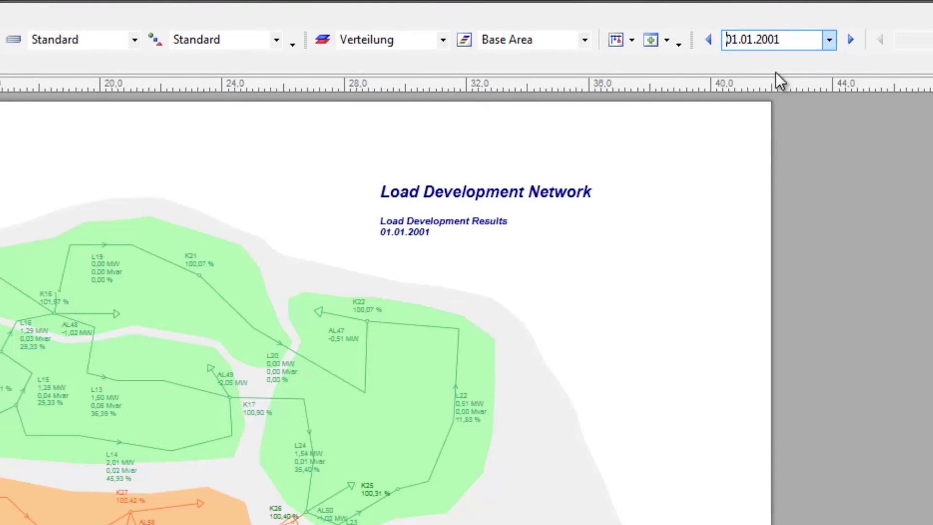
pyautogui.click(858, 41)
pyautogui.click(857, 41)
pyautogui.click(857, 42)
pyautogui.click(857, 41)
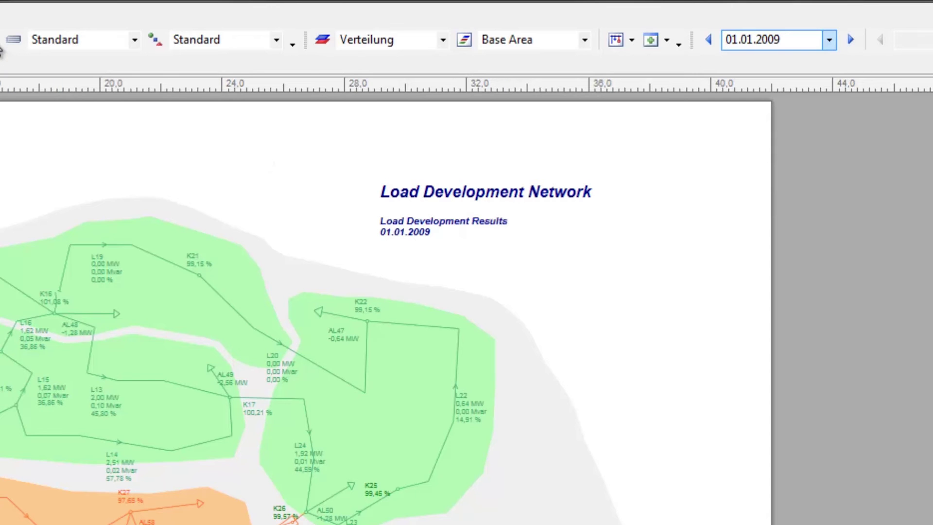
pyautogui.click(362, 6)
# - Keep the result display mode and step through the dates to 31.12.2033
pyautogui.click(366, 43)
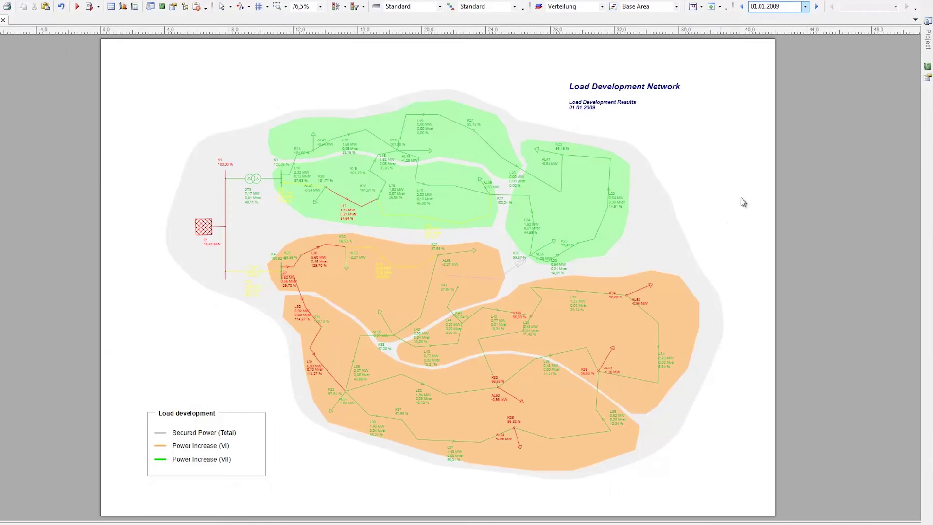
pyautogui.click(816, 7)
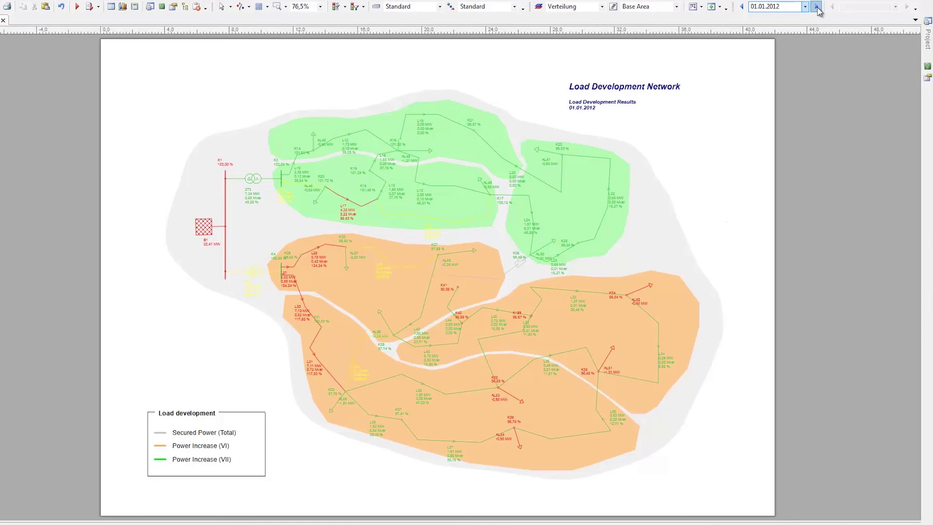
pyautogui.click(817, 7)
pyautogui.click(816, 7)
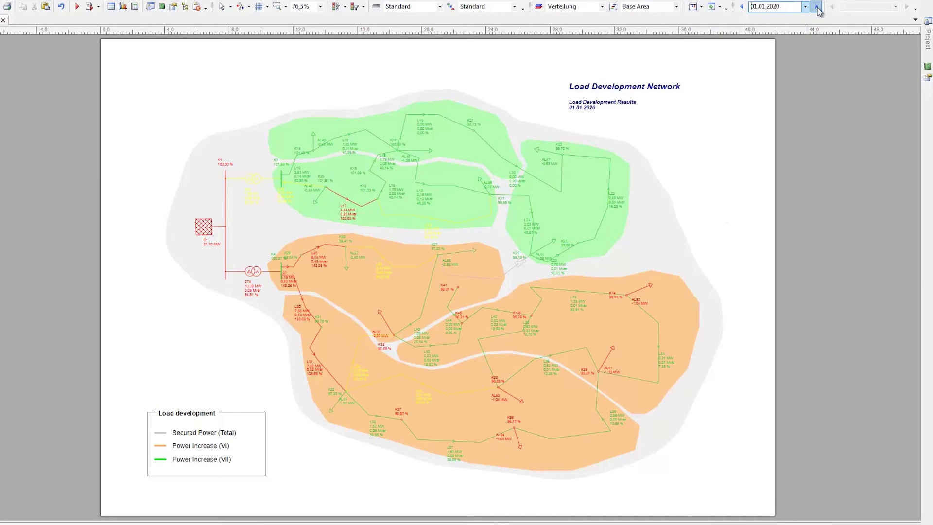
pyautogui.click(817, 7)
pyautogui.click(816, 7)
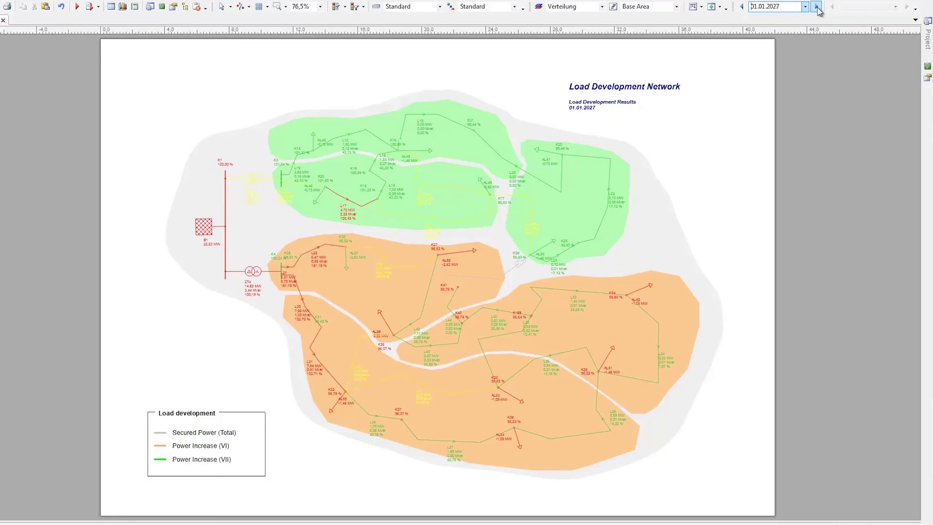
pyautogui.click(817, 7)
pyautogui.click(817, 6)
pyautogui.click(816, 6)
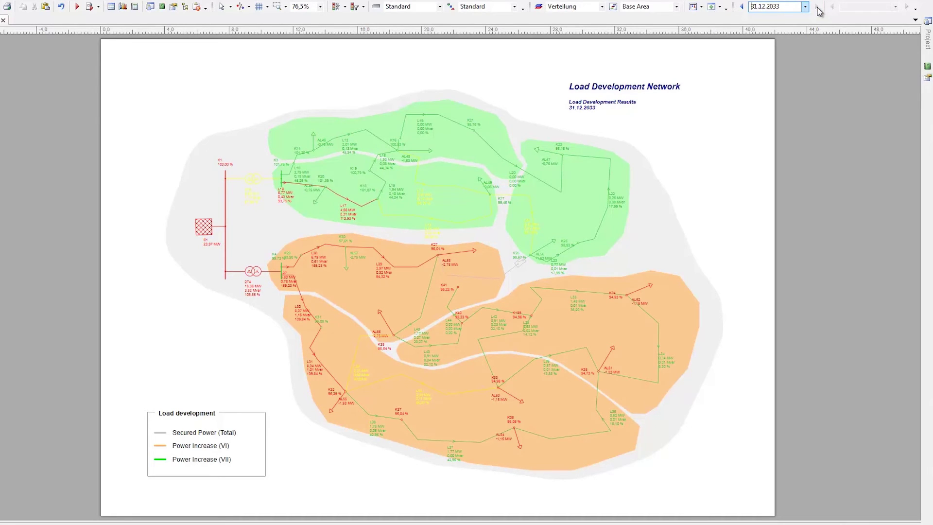
# - Return to the 01.01.2000 results from the date list
pyautogui.click(805, 6)
pyautogui.moveTo(806, 91); pyautogui.dragTo(805, 22)
pyautogui.click(791, 19)
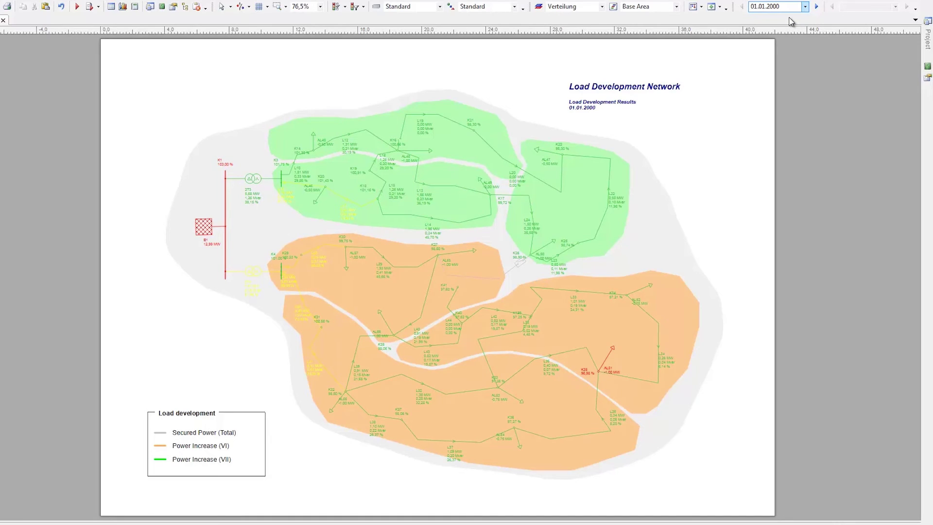
# - Colour areas by load-density Evaluation and advance to the 31.12.2033 results
pyautogui.click(346, 7)
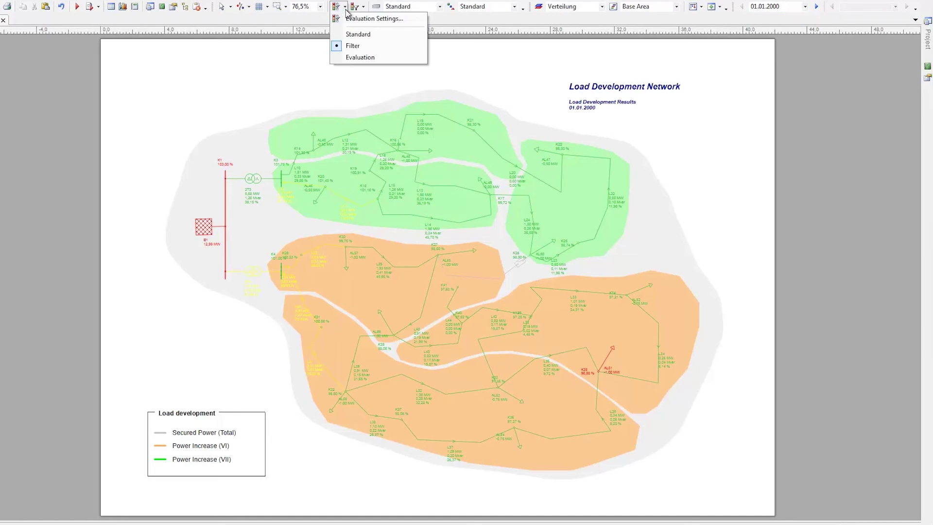
pyautogui.click(347, 59)
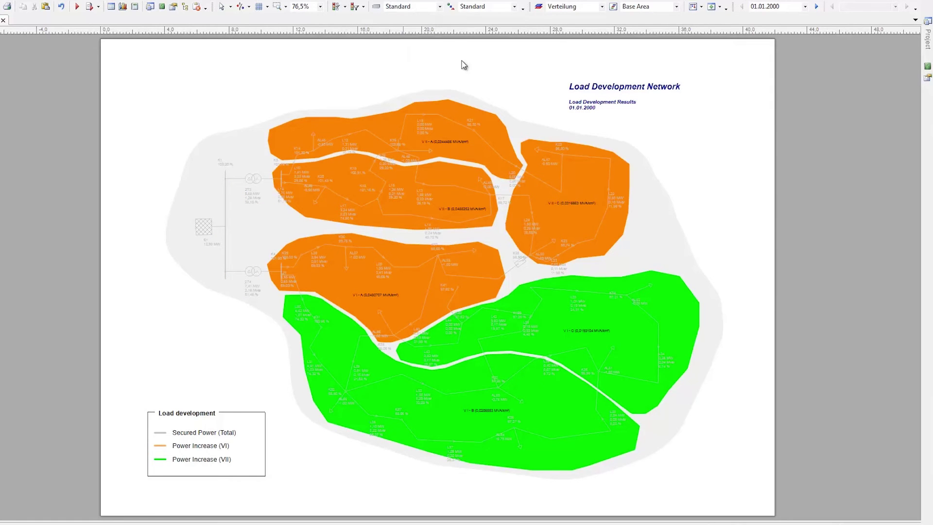
pyautogui.click(817, 7)
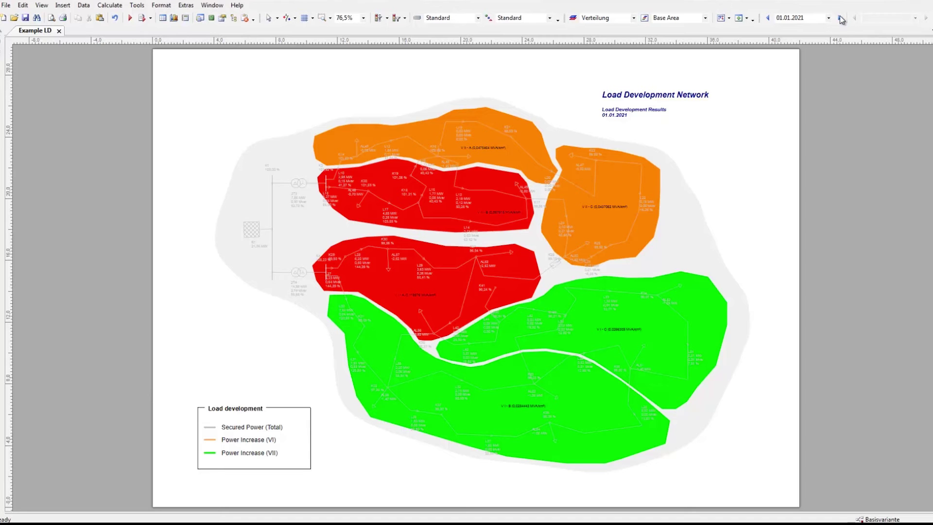
pyautogui.click(840, 18)
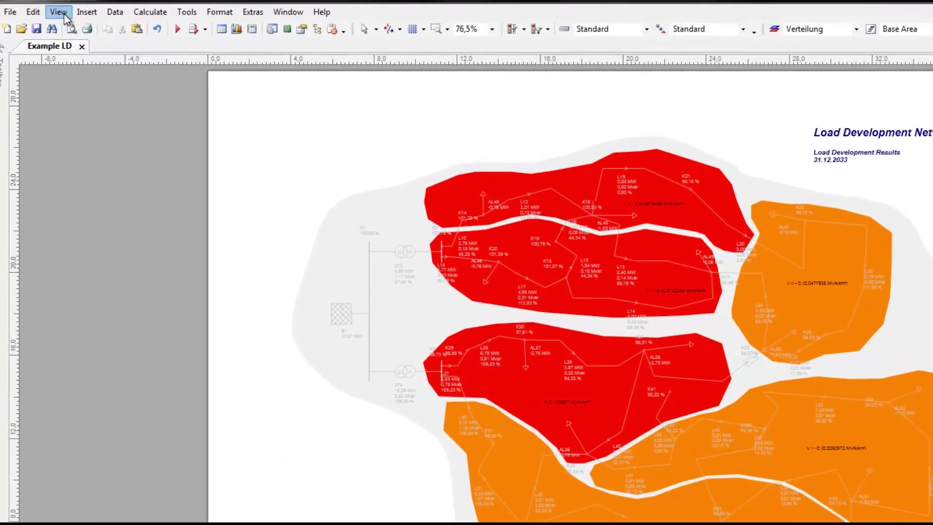
# - In Diagram View, expand Load Increase - Relative and Results, and show Verteilung I A
pyautogui.click(64, 17)
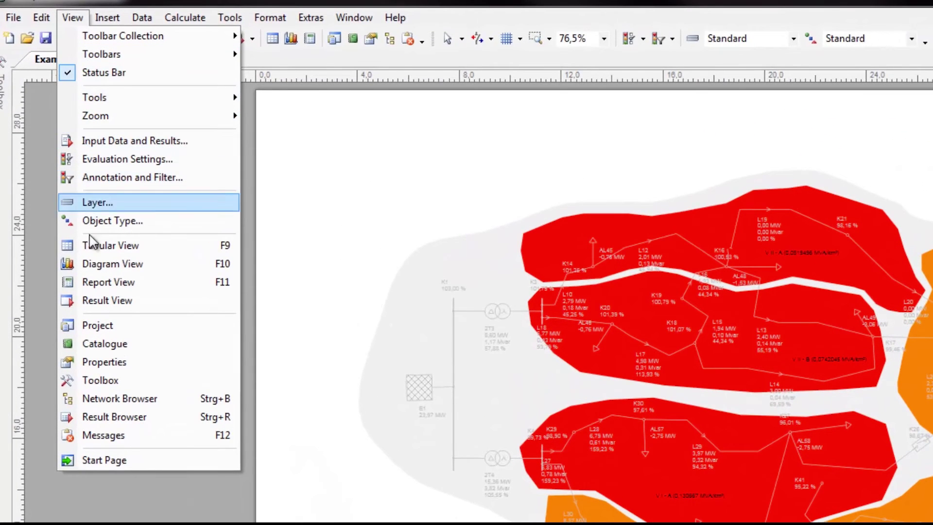
pyautogui.click(98, 270)
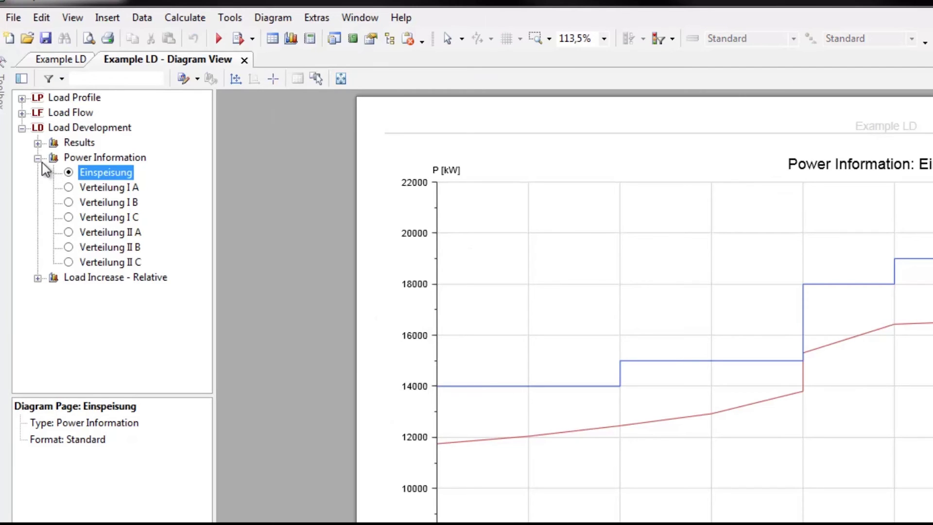
pyautogui.click(38, 277)
pyautogui.click(70, 189)
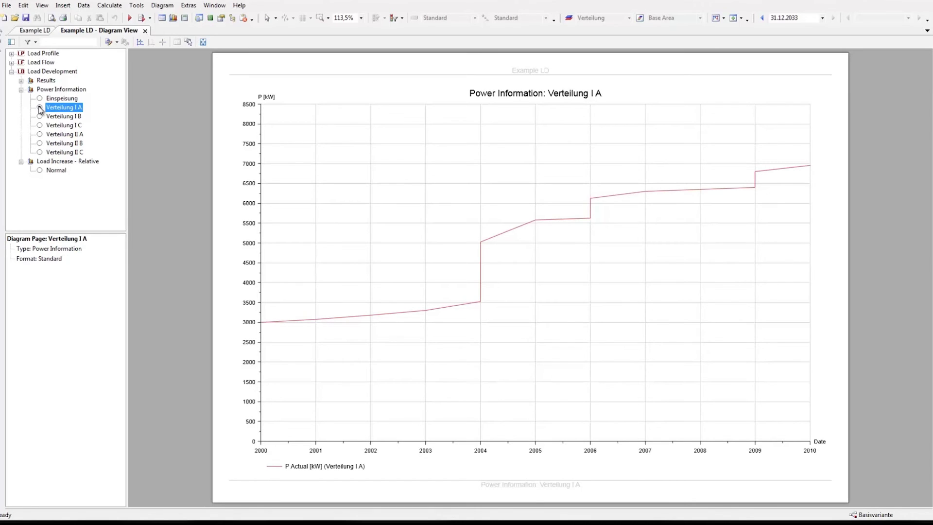
pyautogui.click(40, 107)
pyautogui.click(21, 80)
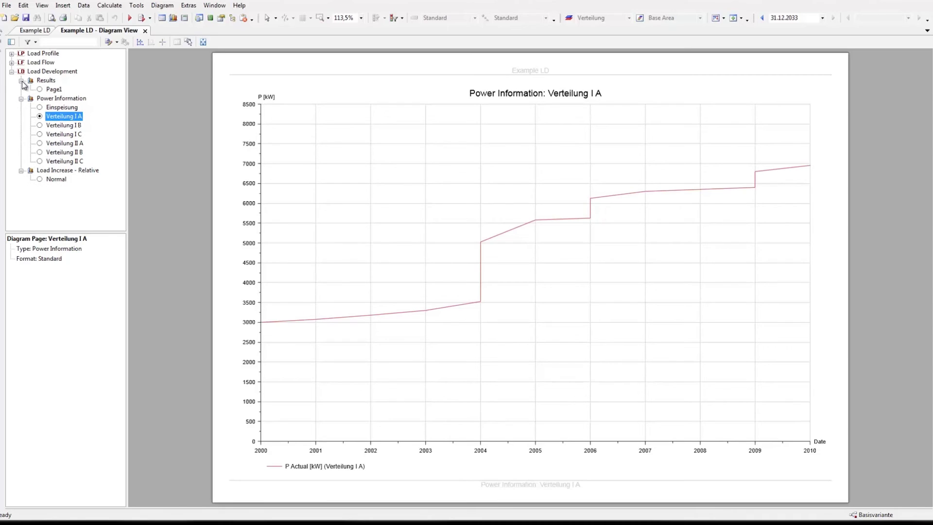
# - View the Normal relative load increase chart, then the Results Page1 feeder and transformer charts
pyautogui.click(41, 181)
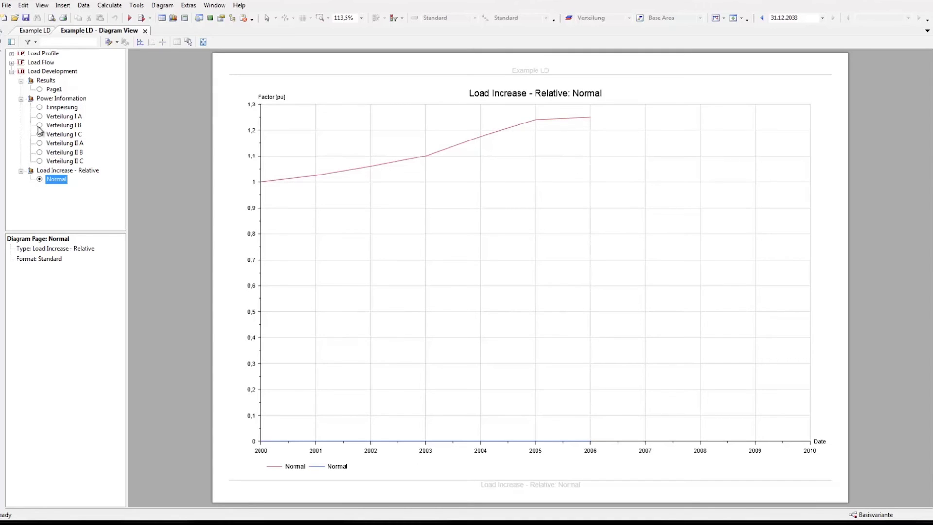
pyautogui.click(40, 90)
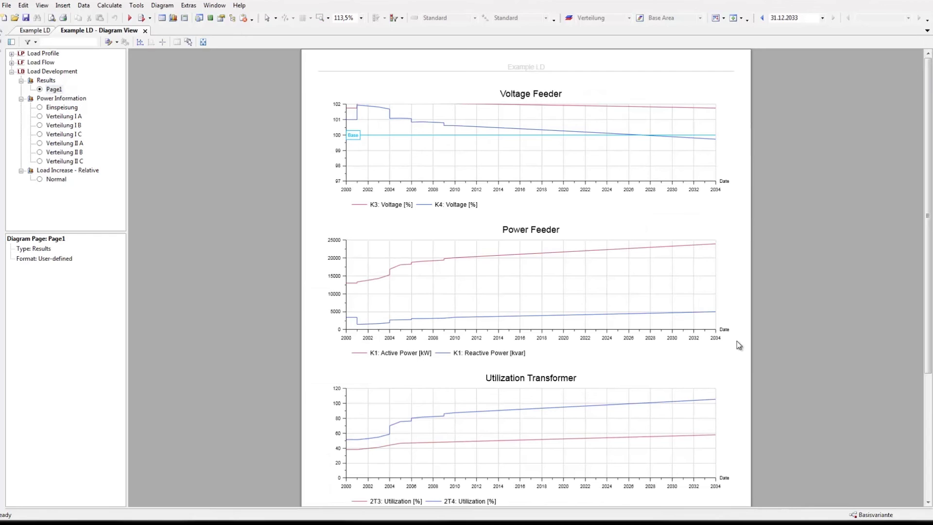
pyautogui.scroll(-1, 736, 340)
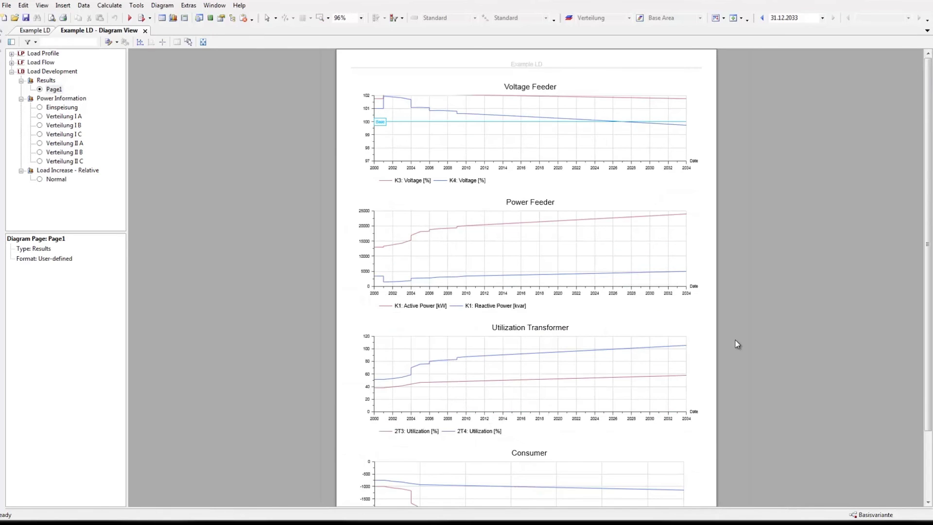
pyautogui.scroll(-1, 736, 339)
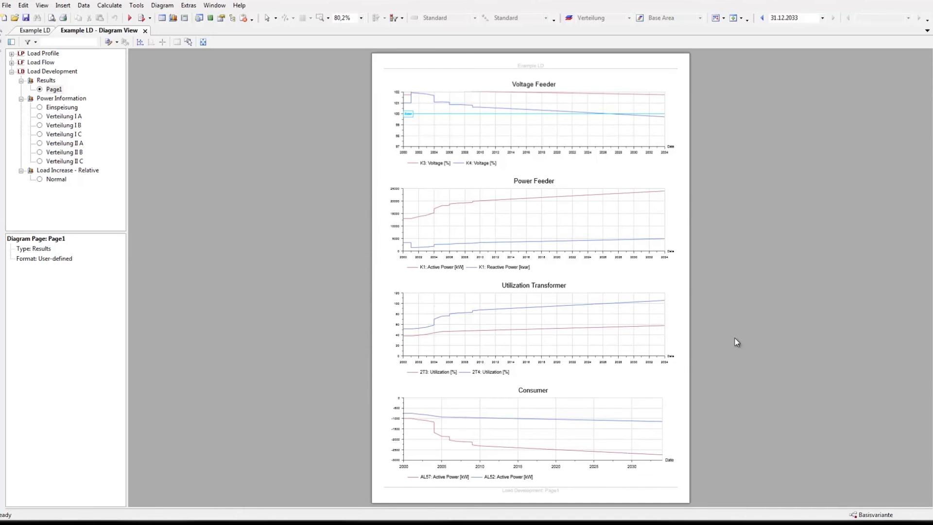
pyautogui.scroll(3, 735, 338)
pyautogui.scroll(2, 737, 338)
pyautogui.scroll(2, 737, 340)
pyautogui.scroll(1, 737, 339)
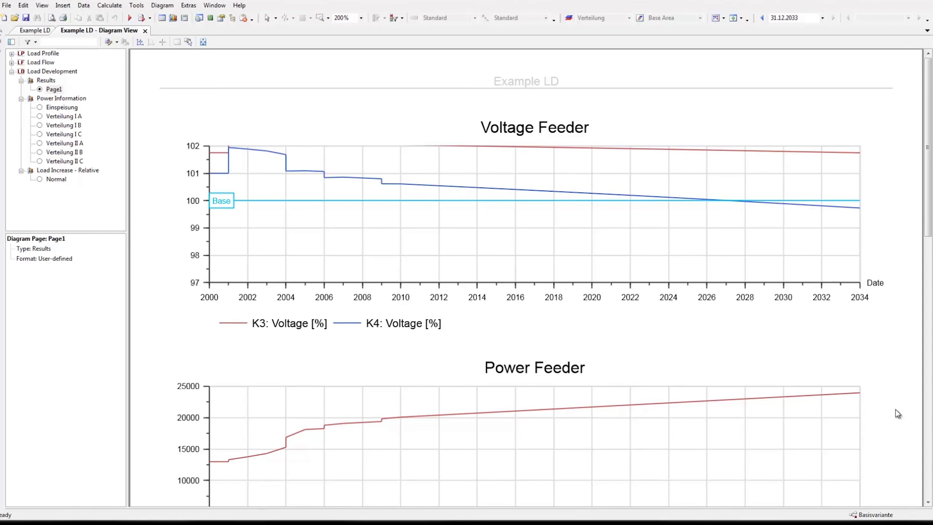
pyautogui.scroll(-3, 897, 413)
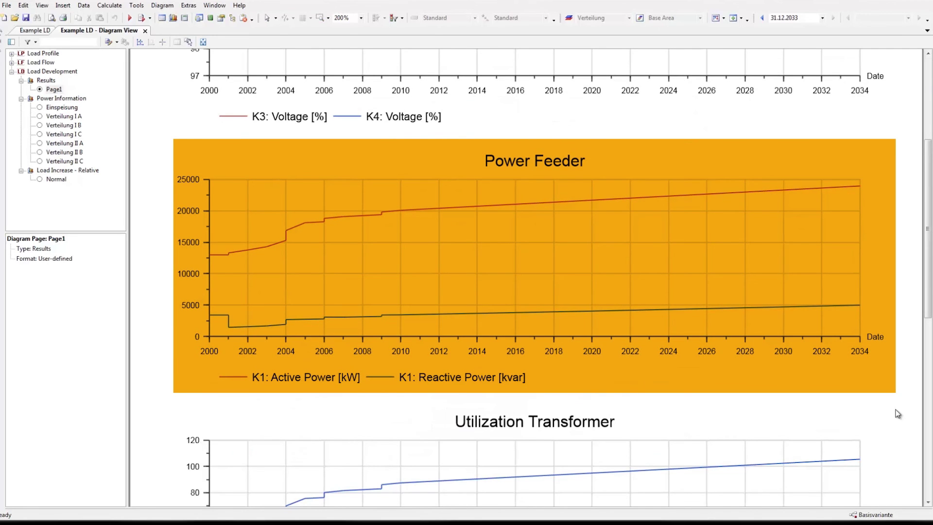
pyautogui.scroll(-4, 897, 413)
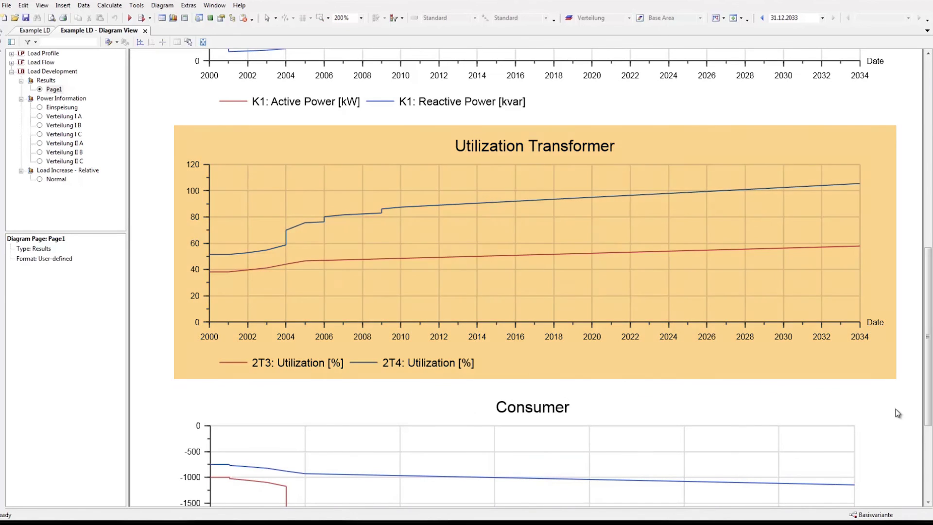
pyautogui.scroll(-3, 897, 413)
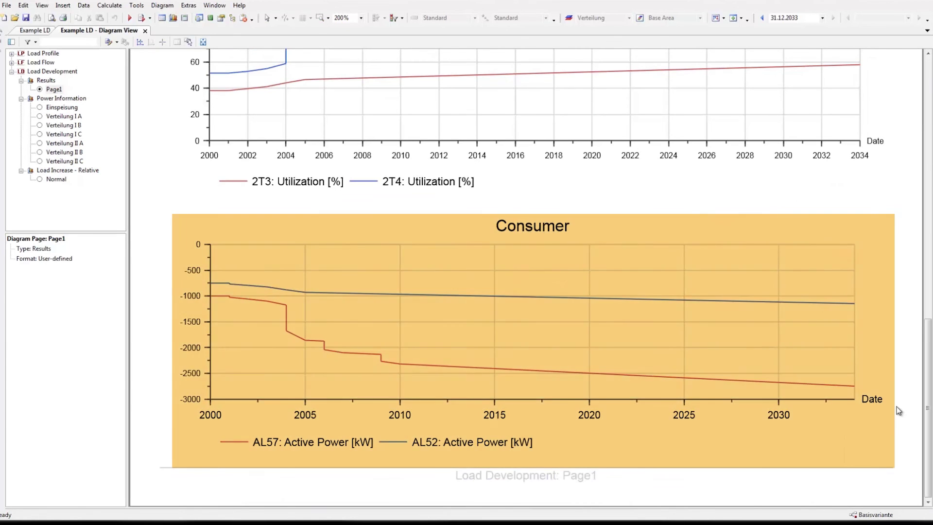